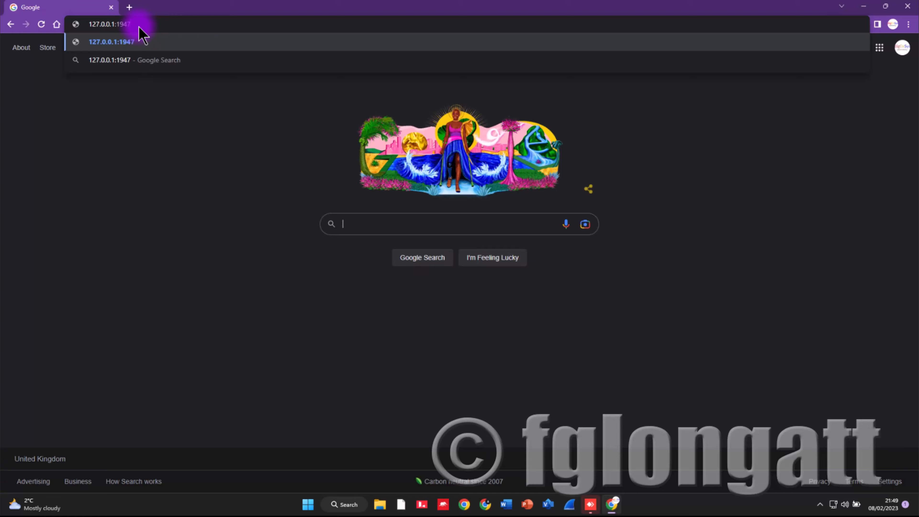
# Load the Sentinel Admin Control Center at 127.0.0.1:1947 and enlarge the page text.
pyautogui.press('Return')
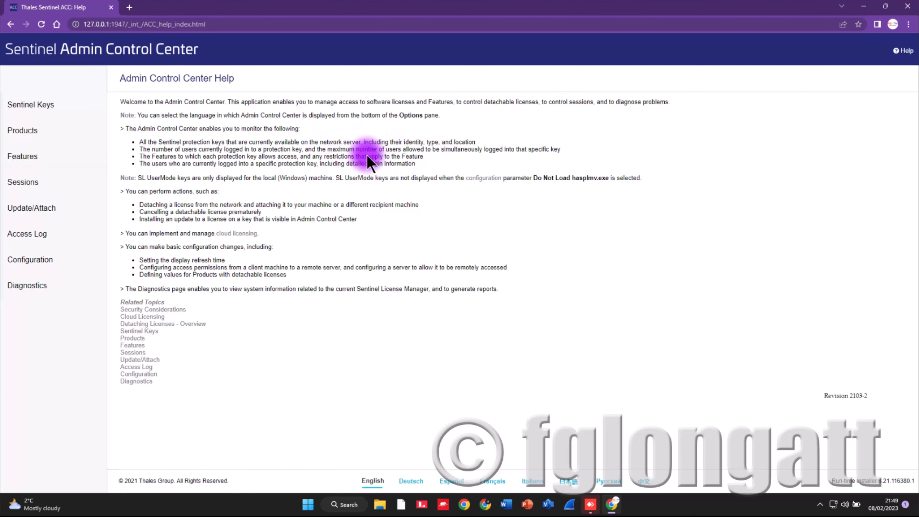
pyautogui.hotkey('ctrl', '+')
pyautogui.hotkey('ctrl', '+')
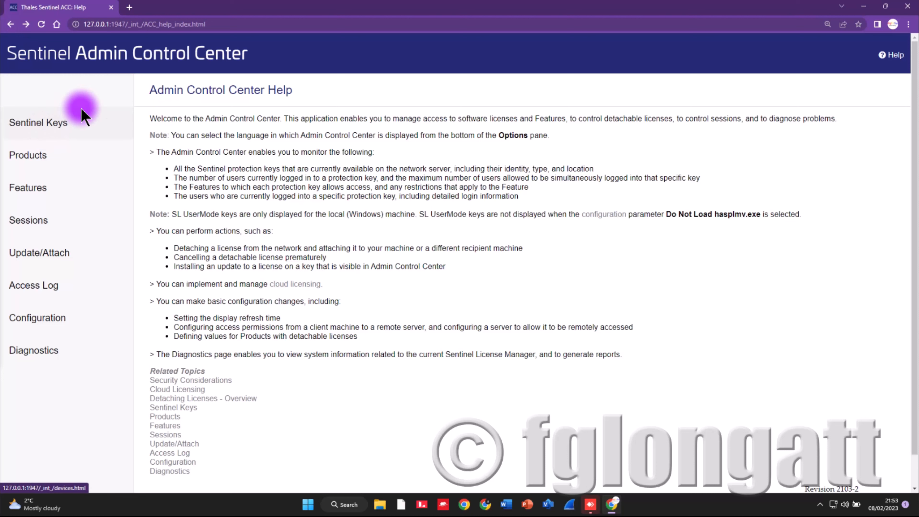
pyautogui.click(182, 25)
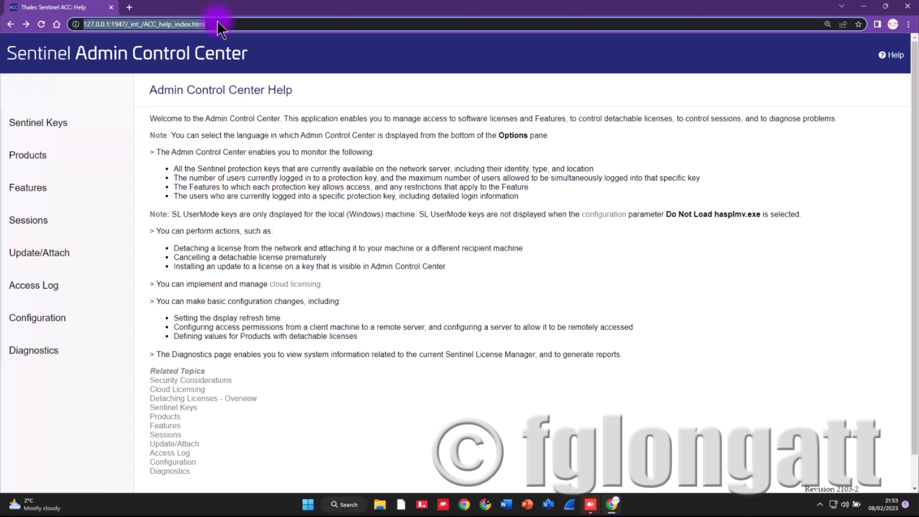
pyautogui.click(227, 29)
pyautogui.write('http://localhost:1947/_int_/config_network.html')
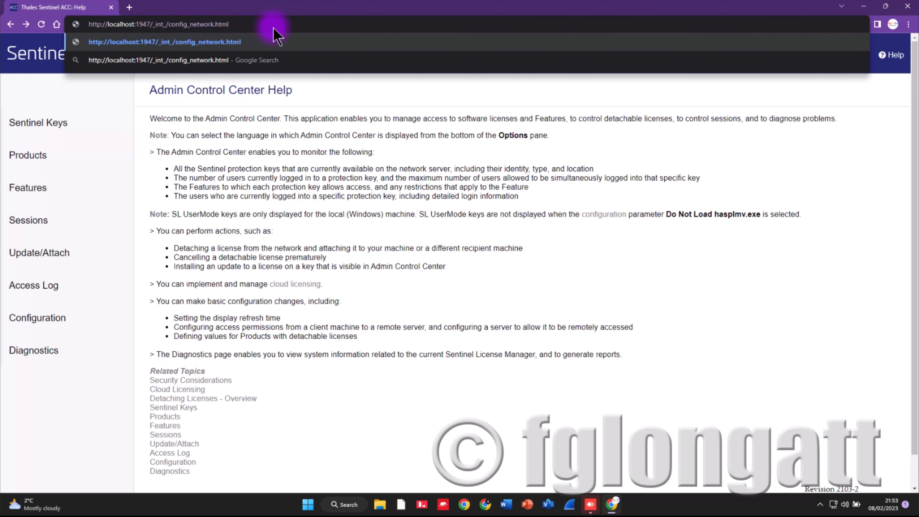
pyautogui.press('Return')
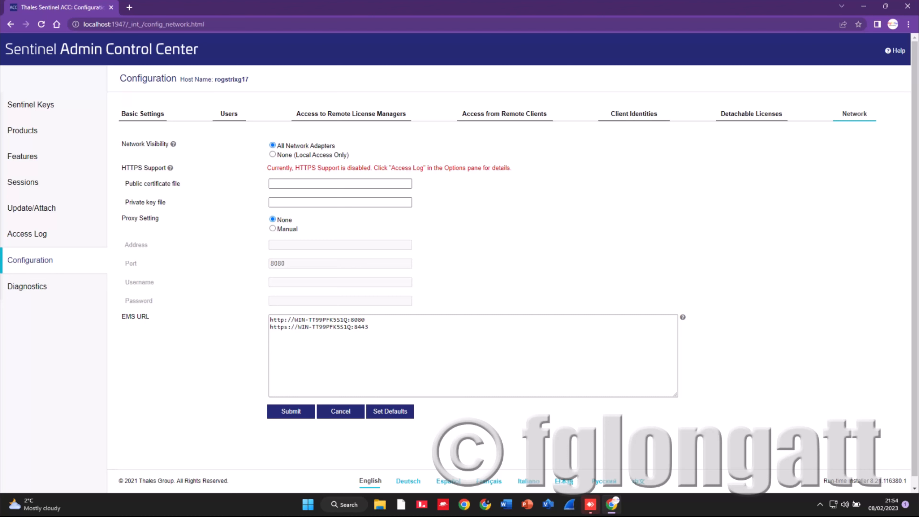
pyautogui.click(404, 353)
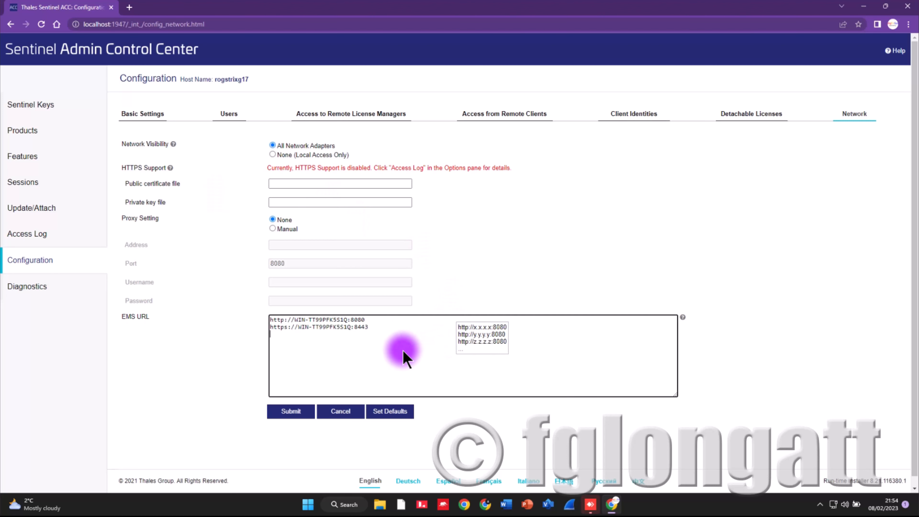
pyautogui.hotkey('ctrl', '+')
pyautogui.hotkey('ctrl', '+')
pyautogui.hotkey('ctrl', '+')
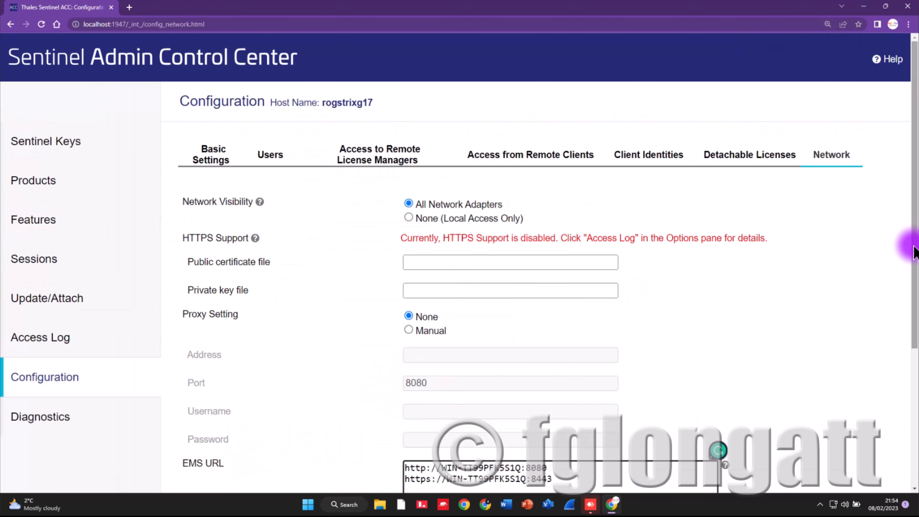
pyautogui.moveTo(912, 246); pyautogui.dragTo(903, 346)
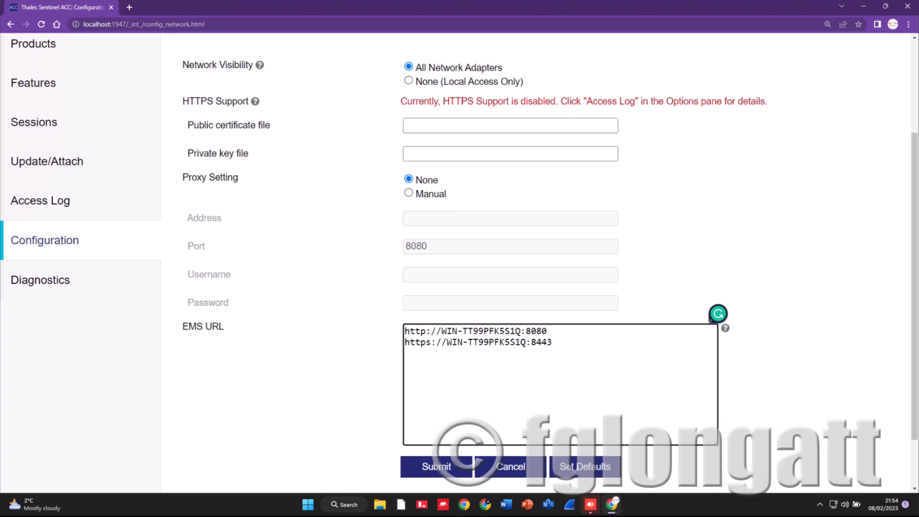
pyautogui.moveTo(519, 377)
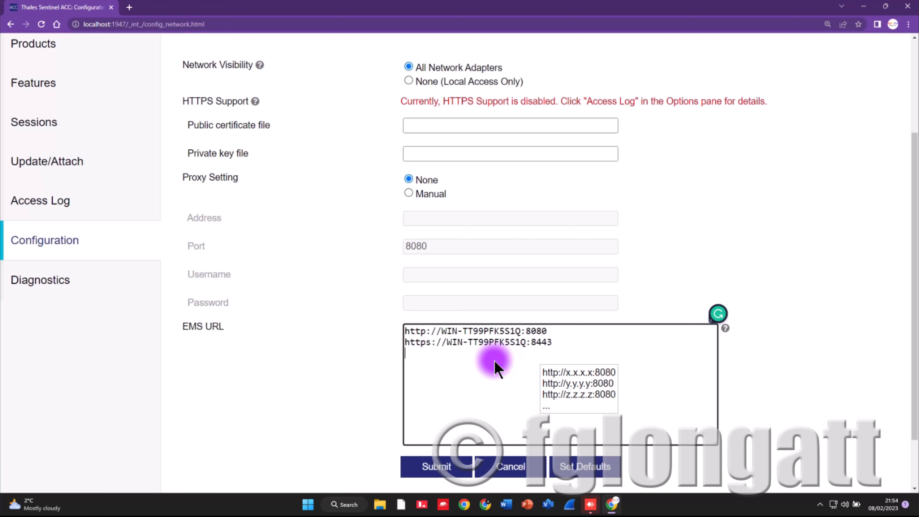
pyautogui.hotkey('ctrl', 'v')
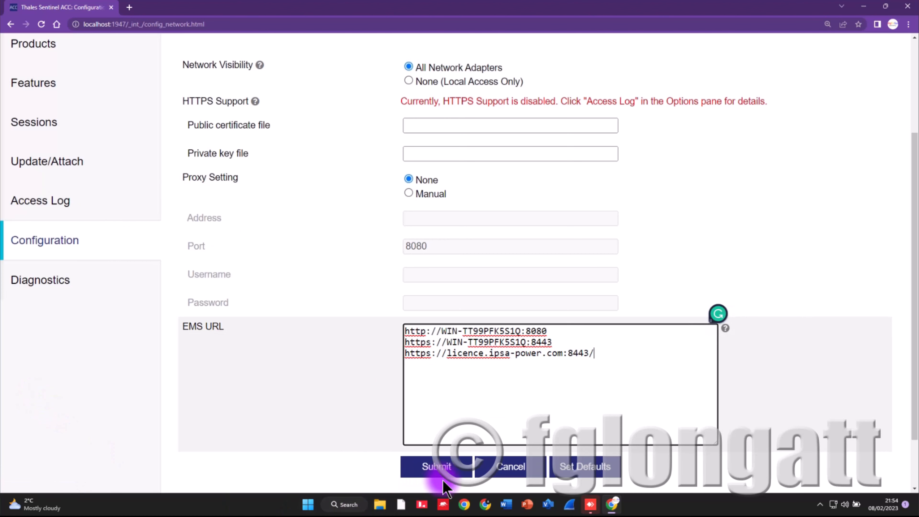
pyautogui.click(444, 471)
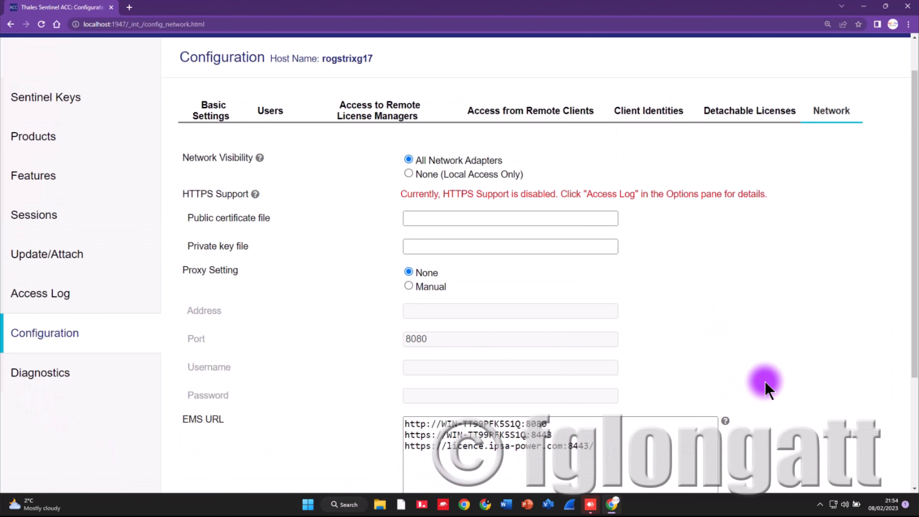
pyautogui.scroll(-4, 767, 389)
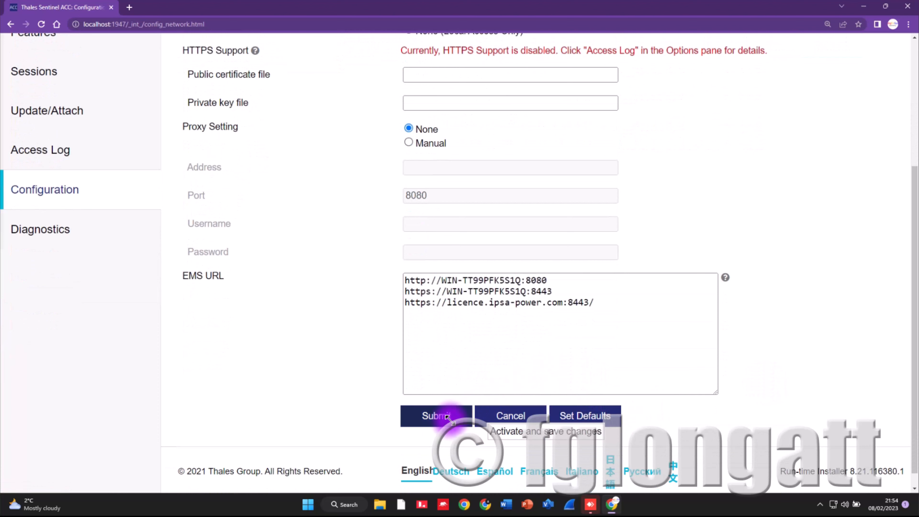
pyautogui.scroll(4, 447, 420)
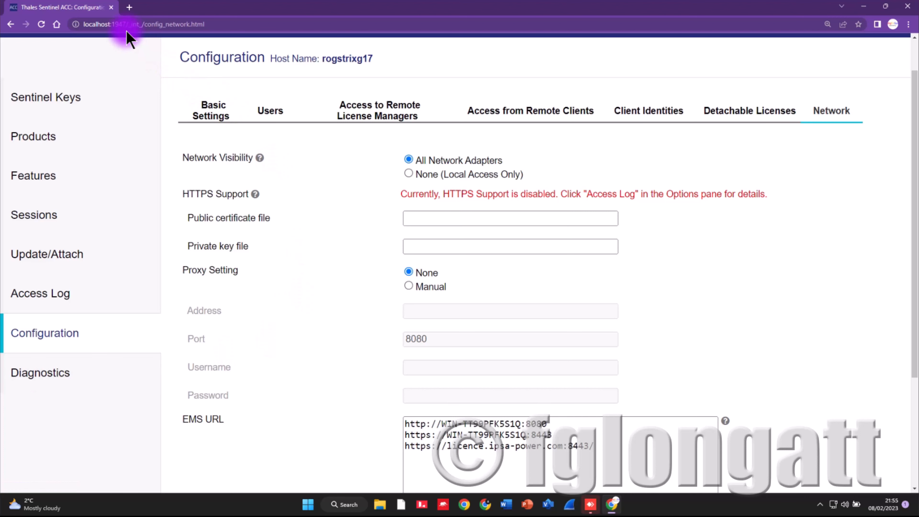
pyautogui.click(130, 8)
pyautogui.click(139, 25)
pyautogui.hotkey('ctrl', 'v')
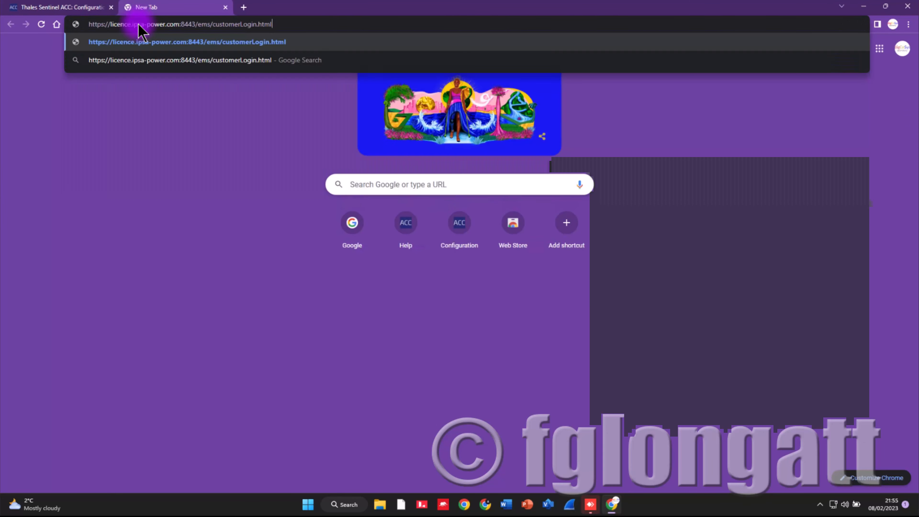
pyautogui.press('Return')
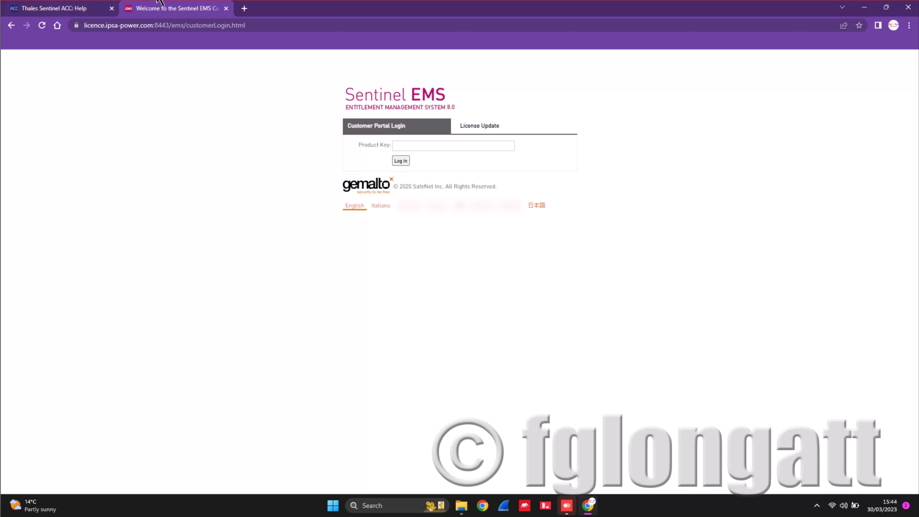
pyautogui.click(481, 148)
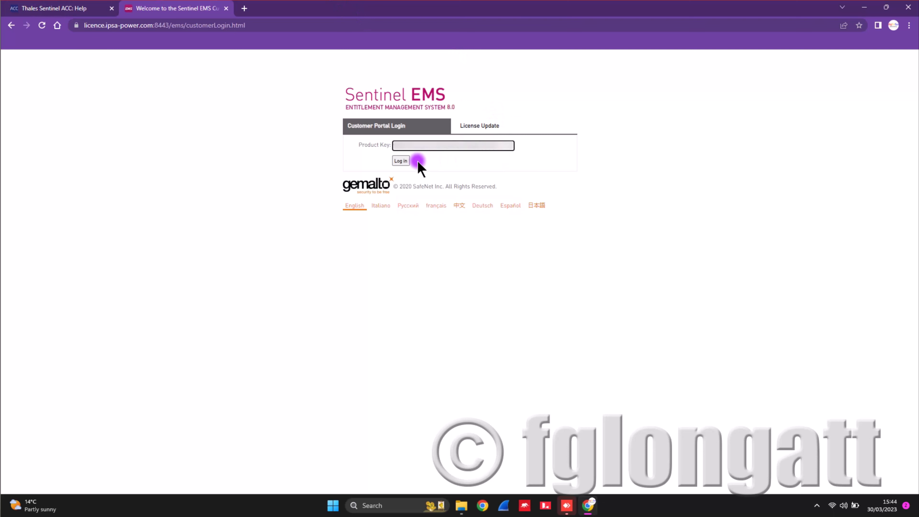
pyautogui.click(407, 161)
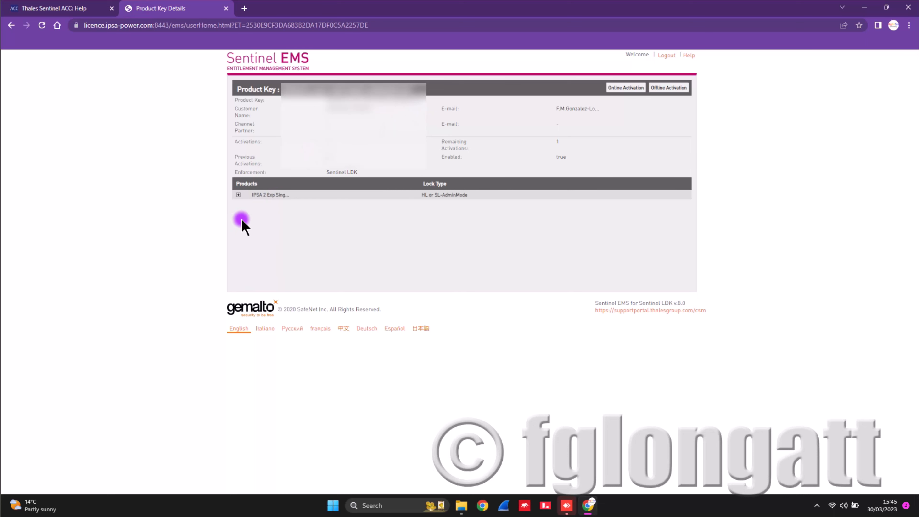
# Expand the IPSA 2 product to review its licensed features, and start the online activation.
pyautogui.click(239, 197)
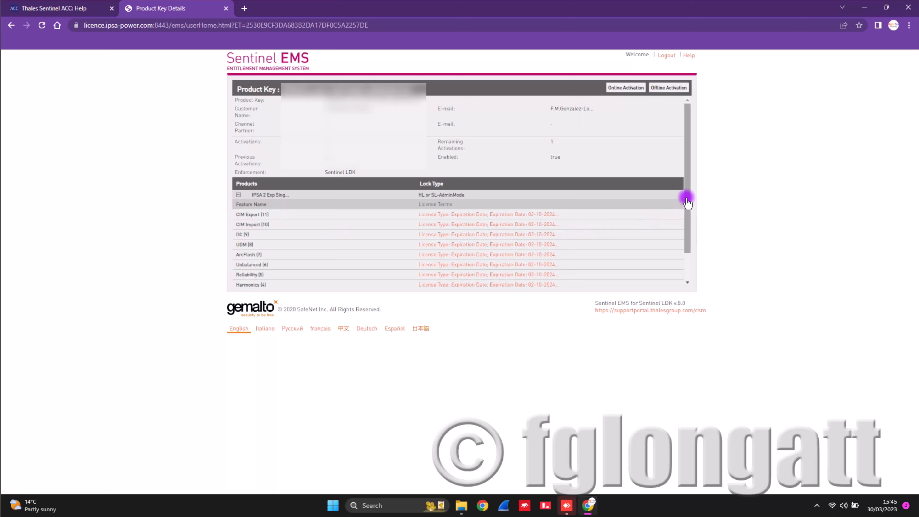
pyautogui.moveTo(685, 186); pyautogui.dragTo(694, 156)
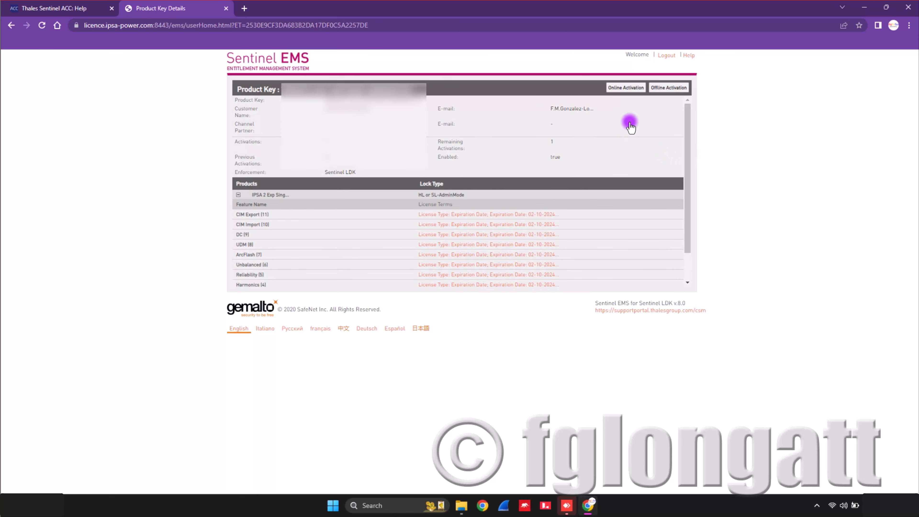
pyautogui.click(627, 90)
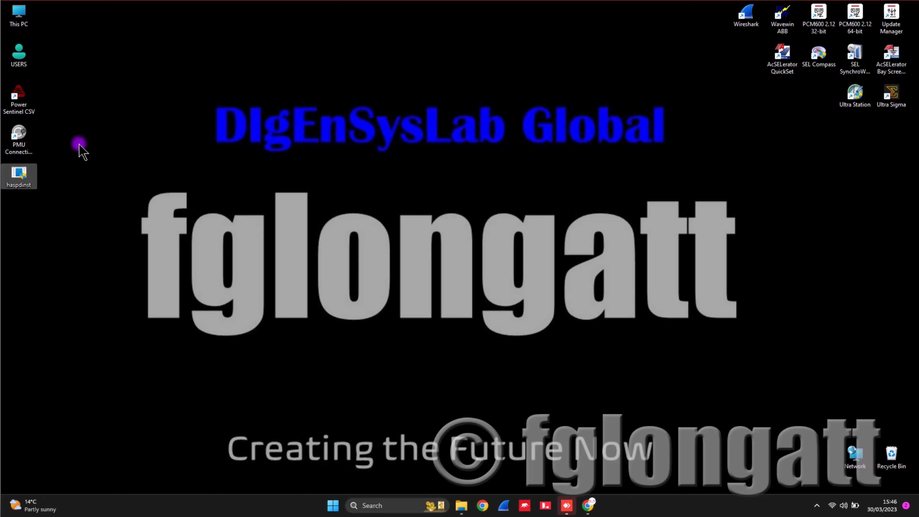
# Run haspdinst from the desktop, allow it to make changes to the device, and dismiss its usage information.
pyautogui.doubleClick(13, 183)
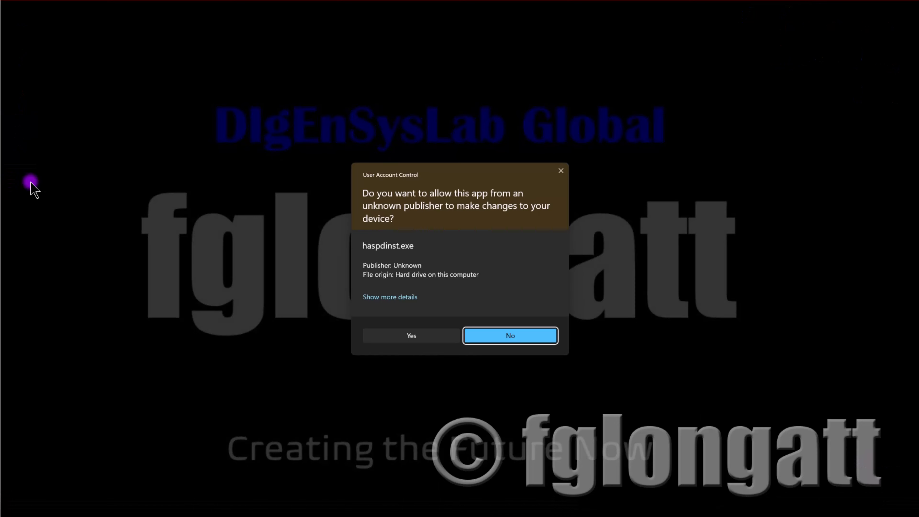
pyautogui.click(401, 336)
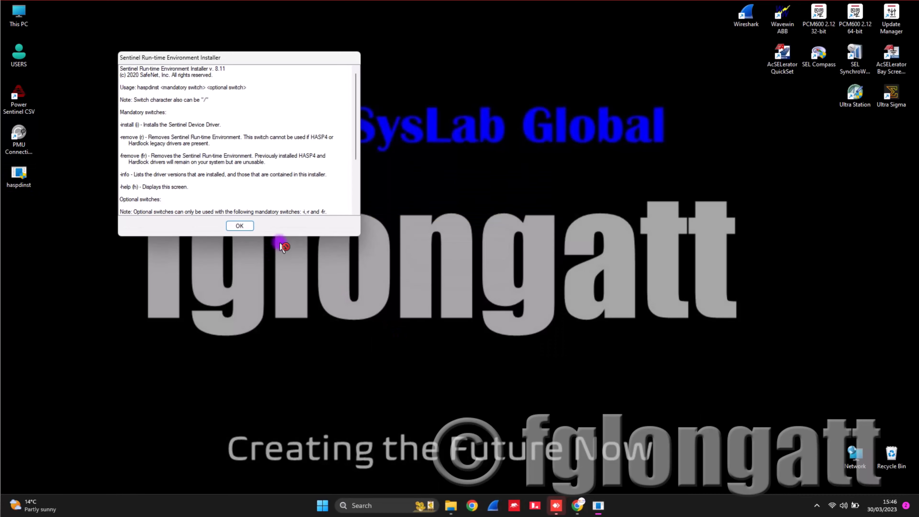
pyautogui.click(239, 226)
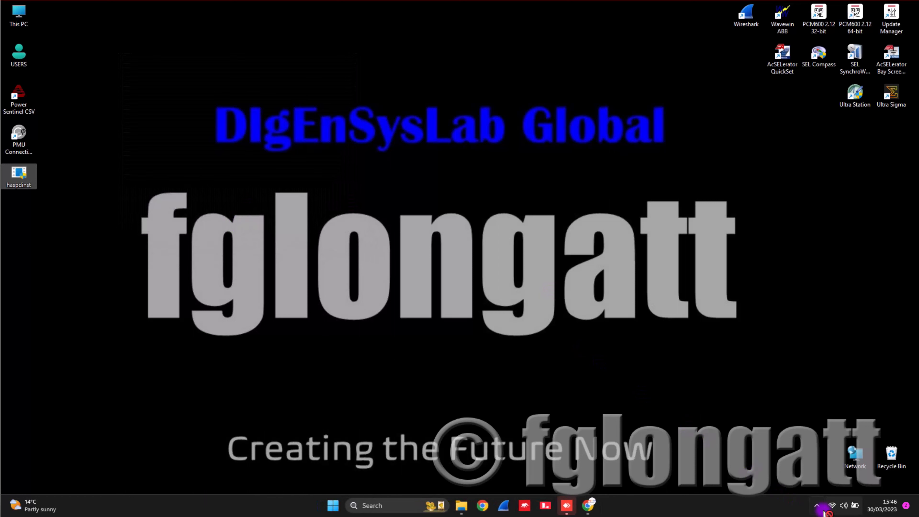
# Run haspdinst again with permission to make changes, read through its mandatory and optional switches, and close the information.
pyautogui.click(817, 506)
pyautogui.moveTo(843, 473); pyautogui.dragTo(13, 183)
pyautogui.doubleClick(13, 183)
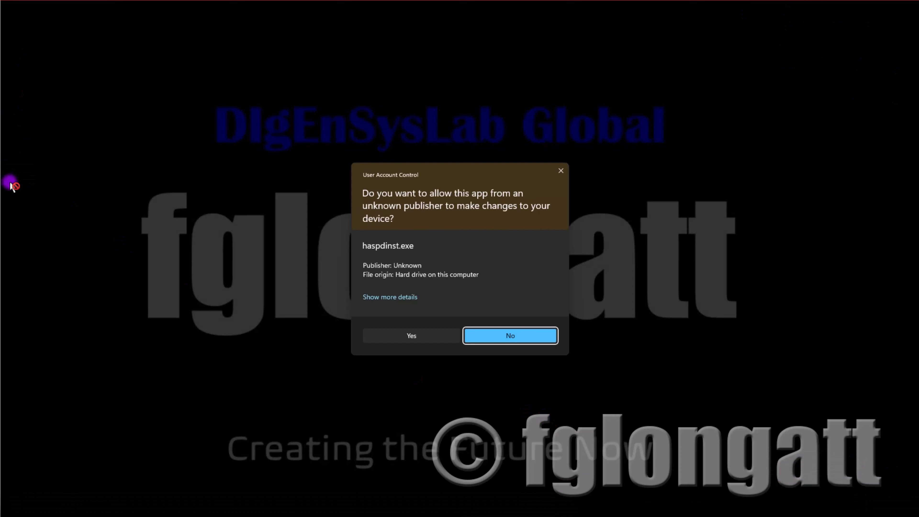
pyautogui.click(426, 337)
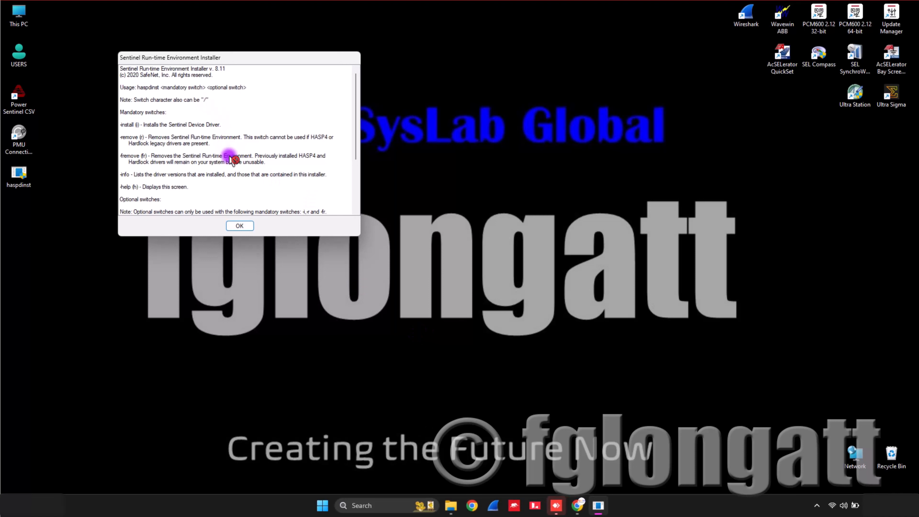
pyautogui.scroll(-2, 232, 159)
pyautogui.scroll(-3, 234, 168)
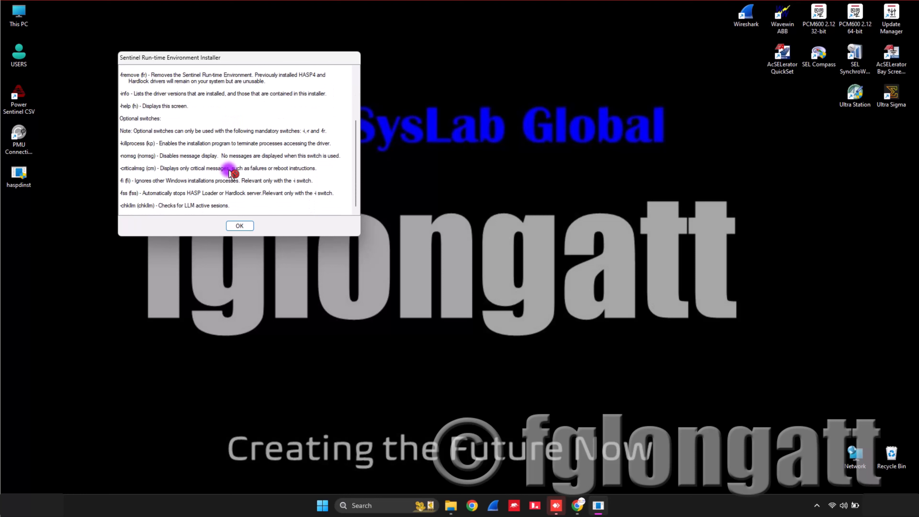
pyautogui.click(240, 225)
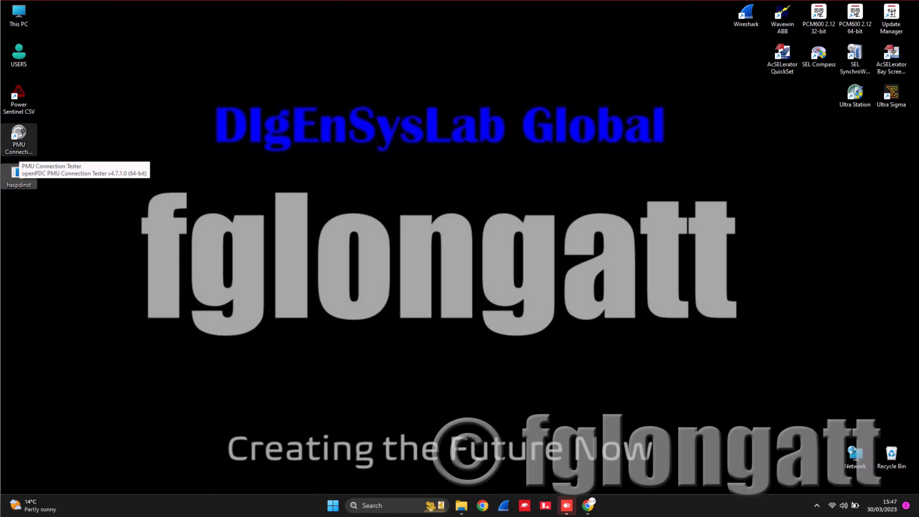
# Paste the copied IPSA 2.10.0 Win64_Edu.zip archive onto the desktop.
pyautogui.rightClick(51, 228)
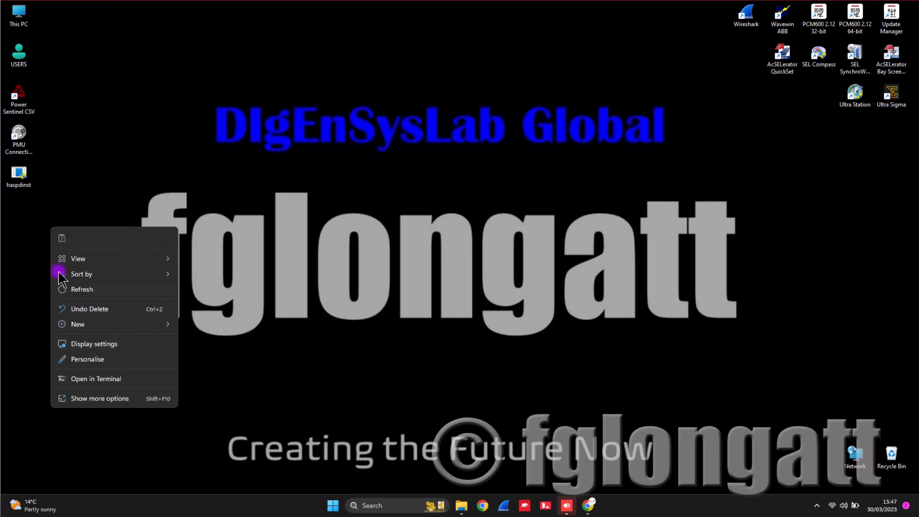
pyautogui.click(61, 239)
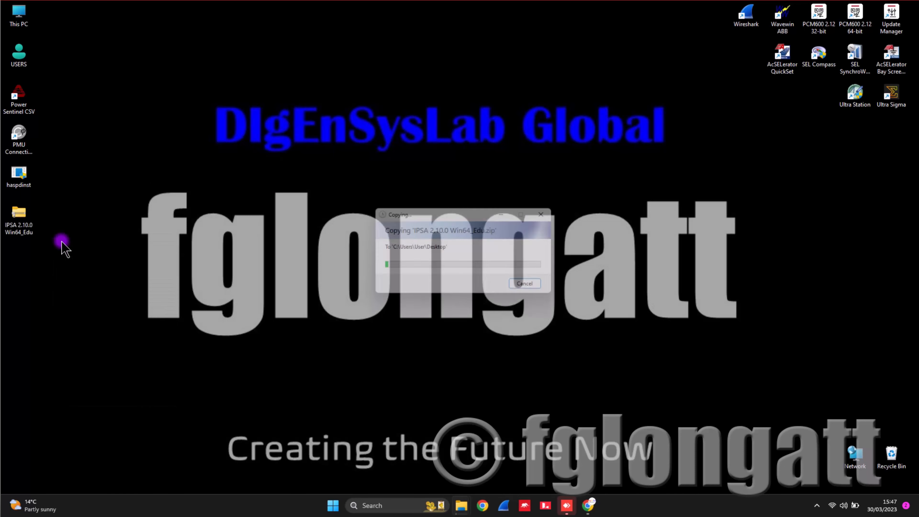